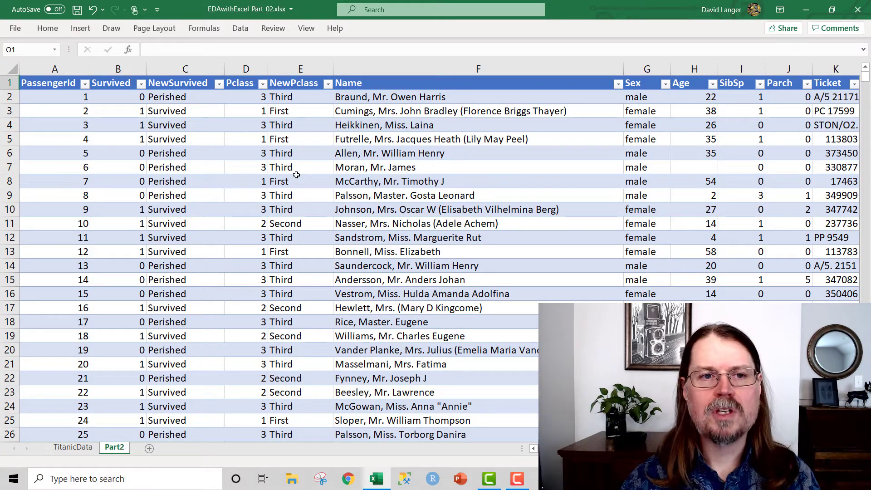
# Point out the NewSurvived column, step through the Survived values in column B, then select NewSurvived
pyautogui.click(195, 85)
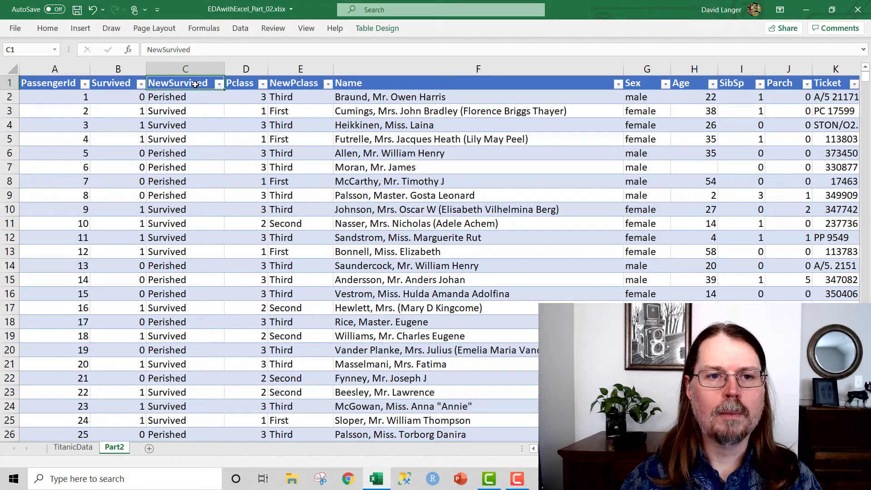
pyautogui.click(118, 99)
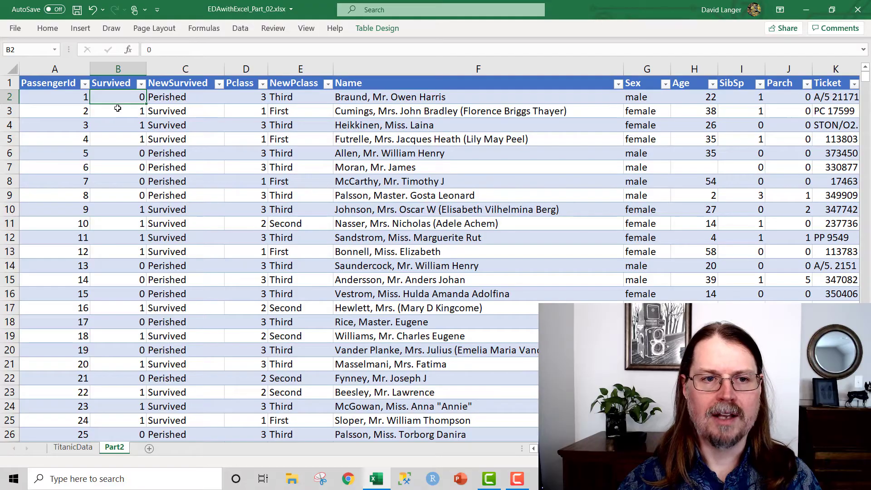
pyautogui.click(116, 112)
pyautogui.click(113, 125)
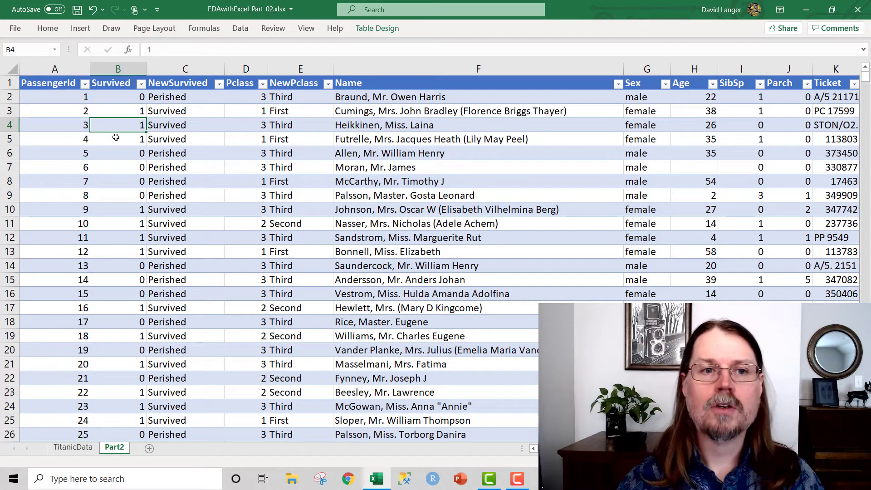
pyautogui.click(191, 69)
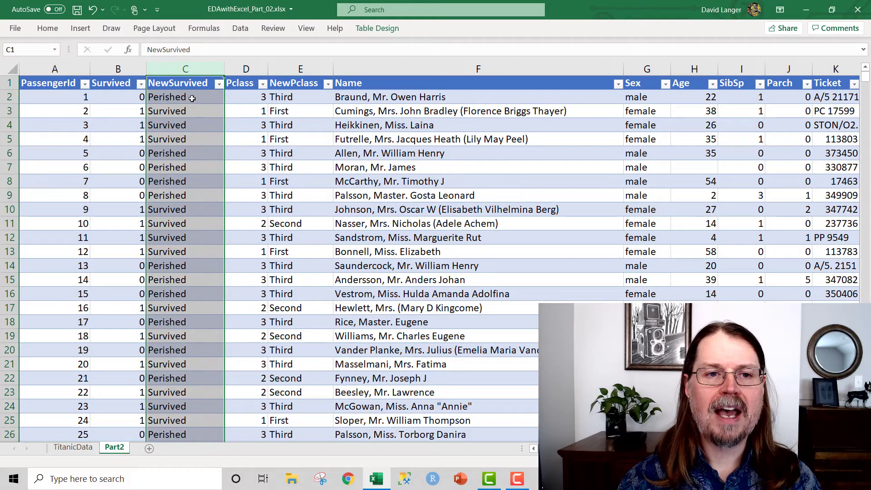
# Inspect the IF formula behind NewSurvived in C2, leaving it unchanged
pyautogui.click(193, 98)
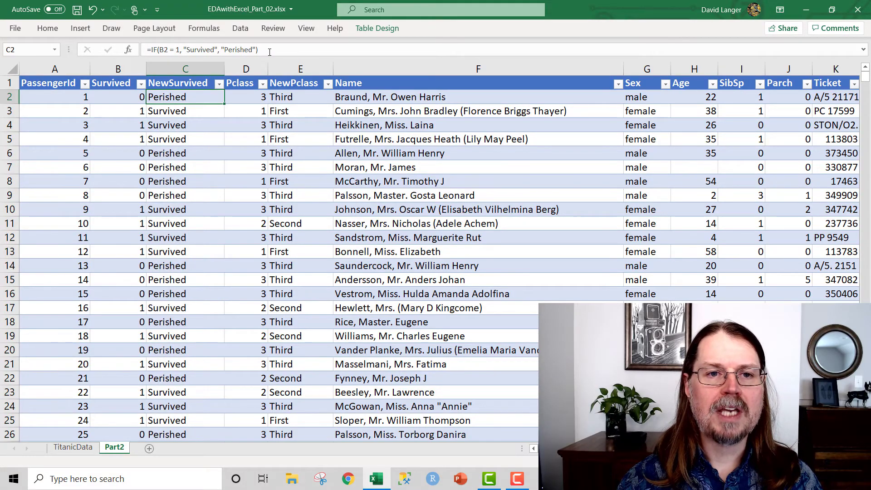
pyautogui.moveTo(257, 51); pyautogui.dragTo(147, 54)
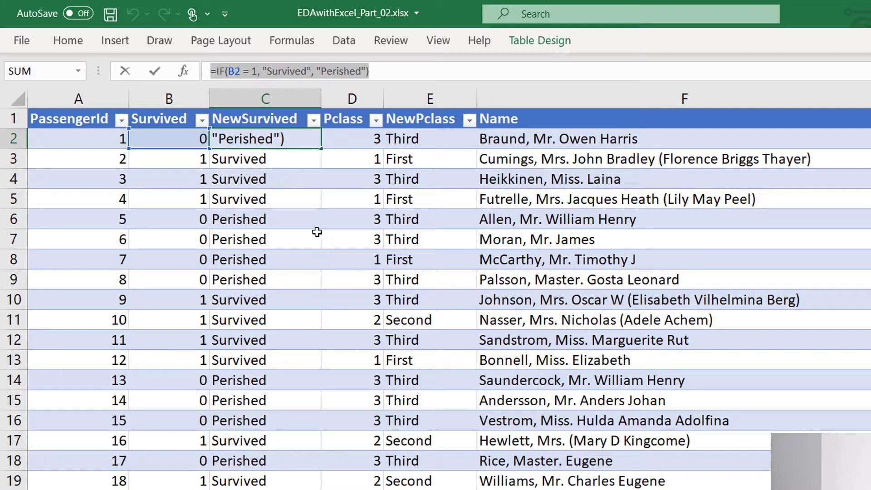
pyautogui.write('=')
pyautogui.click(301, 162)
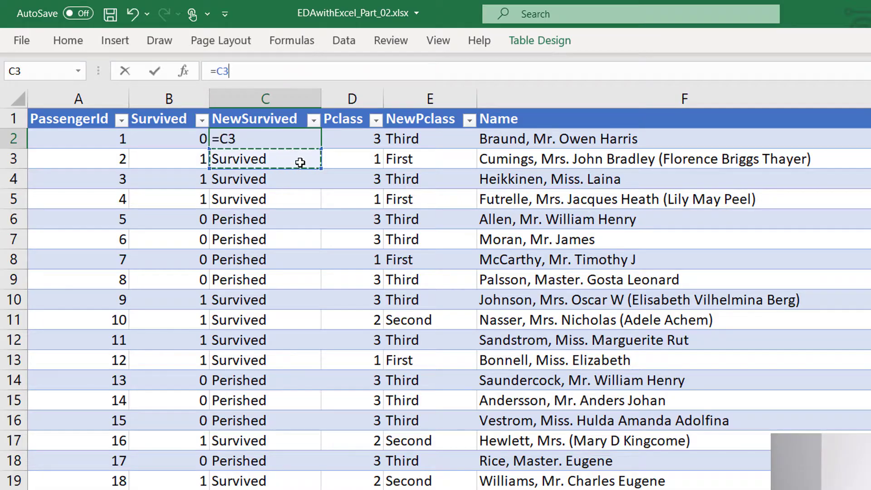
pyautogui.press('Escape')
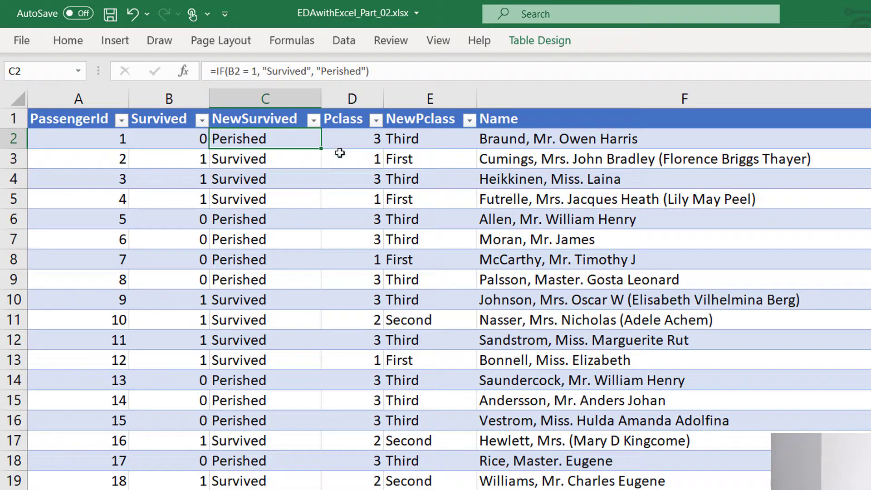
# Select the NewPclass column and inspect its IFS formula in E2 without changing it
pyautogui.click(428, 100)
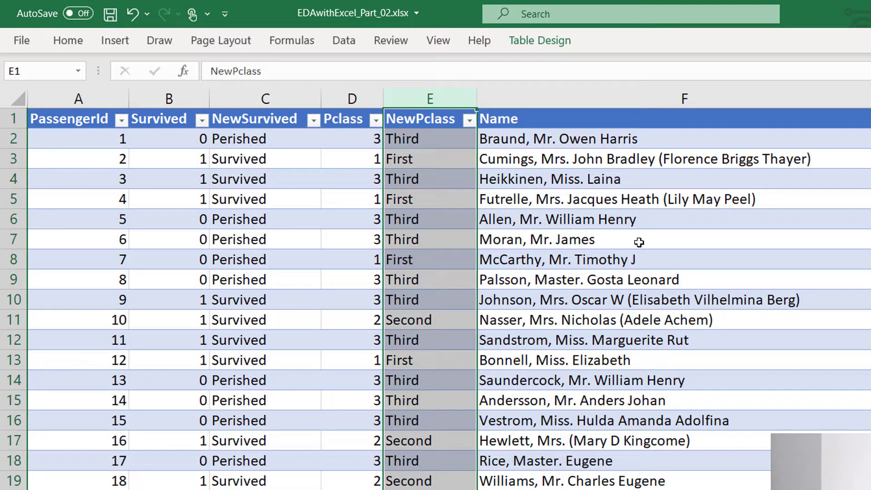
pyautogui.click(443, 142)
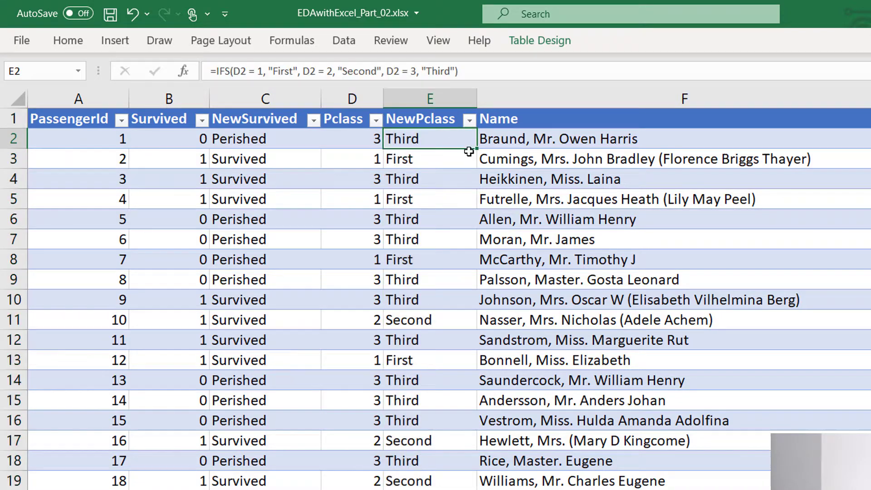
pyautogui.moveTo(461, 72); pyautogui.dragTo(195, 74)
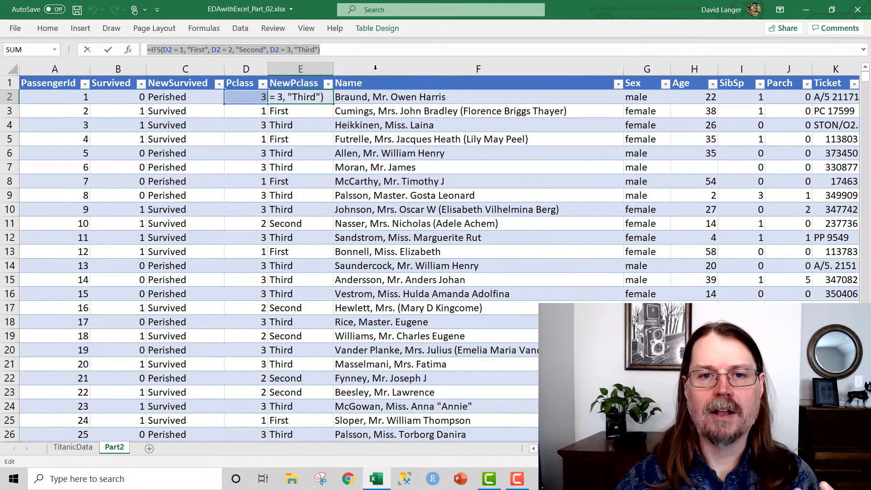
pyautogui.click(375, 68)
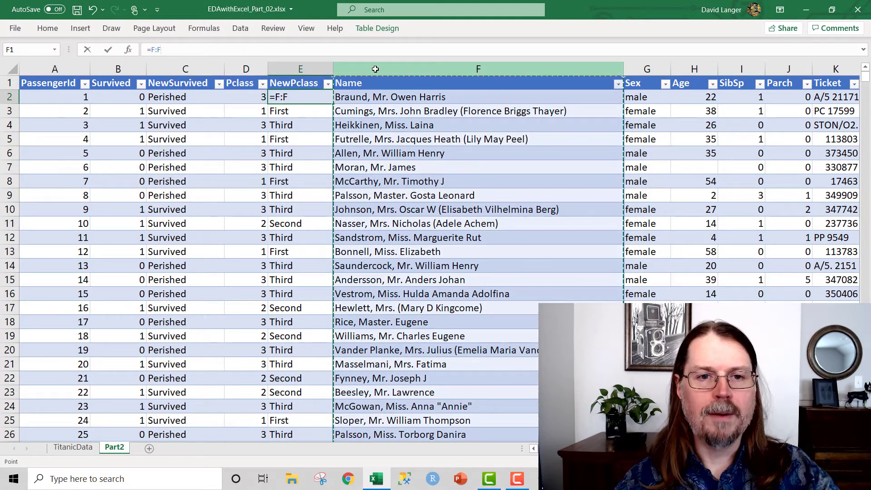
pyautogui.press('Escape')
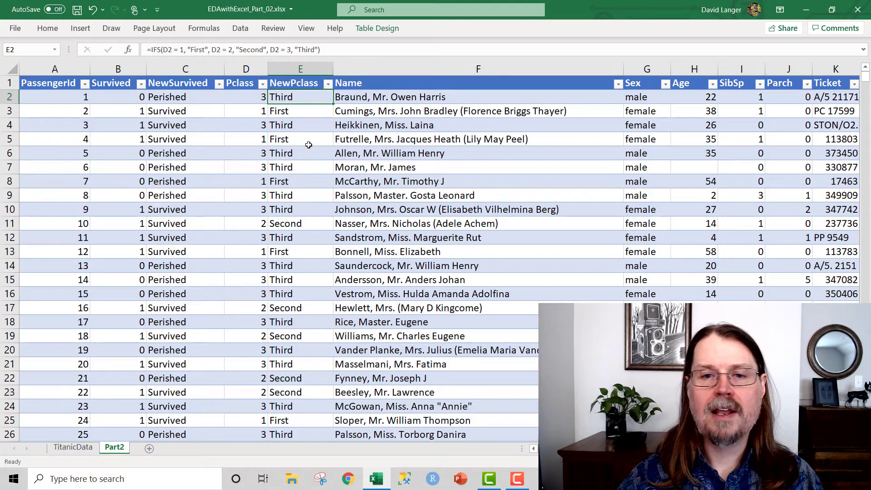
# Insert a PivotTable from the passenger table on the existing sheet at Part2!$P$2
pyautogui.click(298, 156)
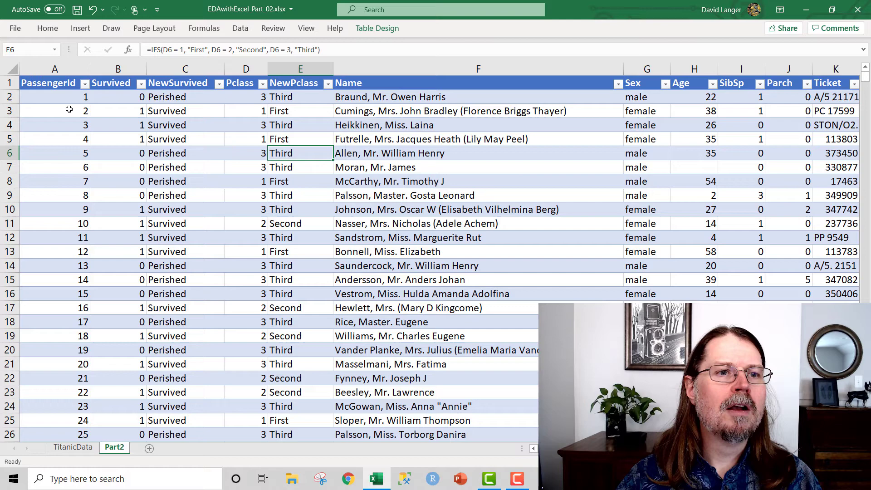
pyautogui.click(78, 30)
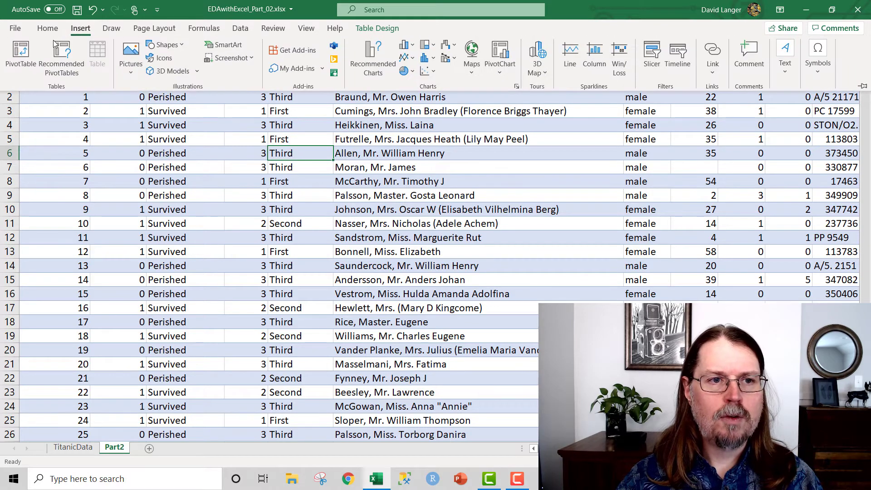
pyautogui.click(21, 53)
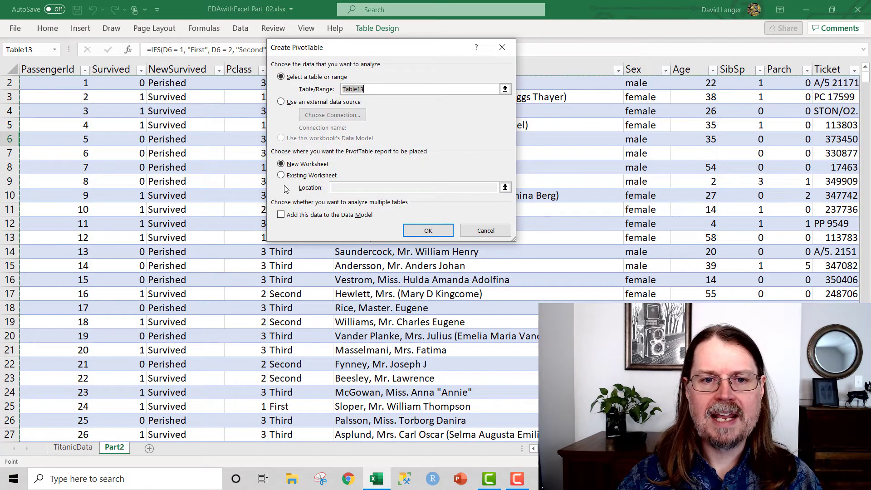
pyautogui.click(298, 177)
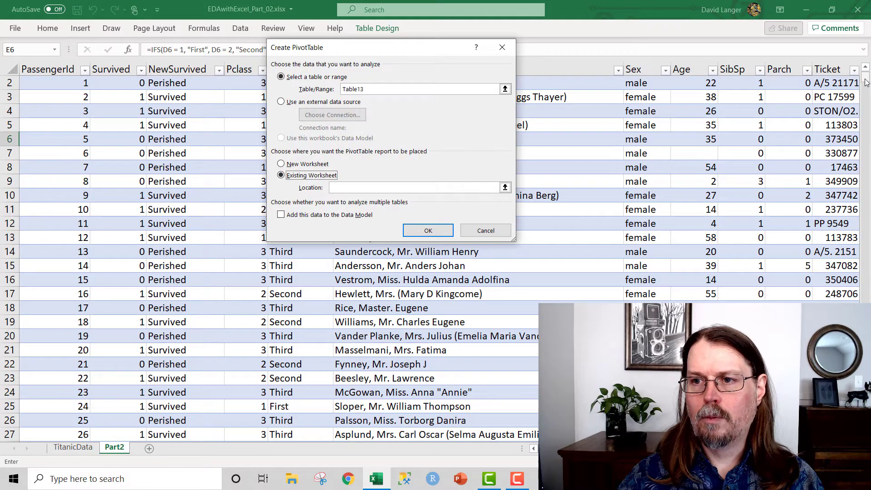
pyautogui.scroll(1, 866, 82)
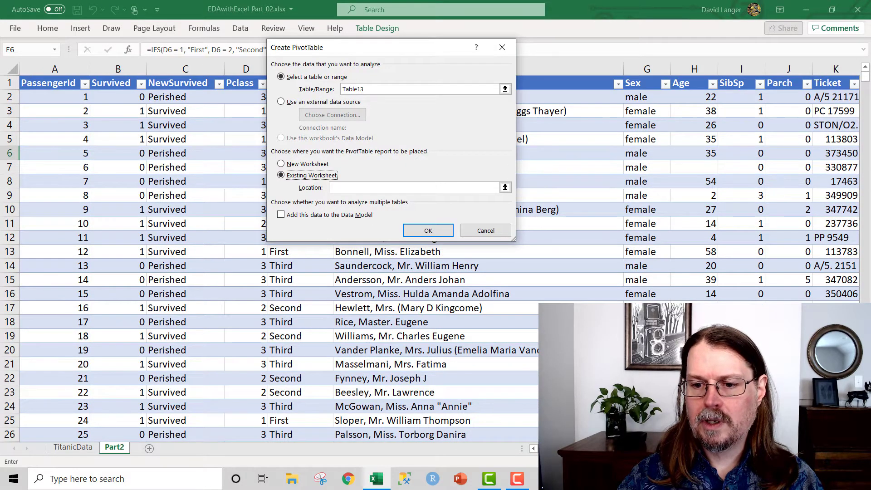
pyautogui.hscroll(4, 440, 250)
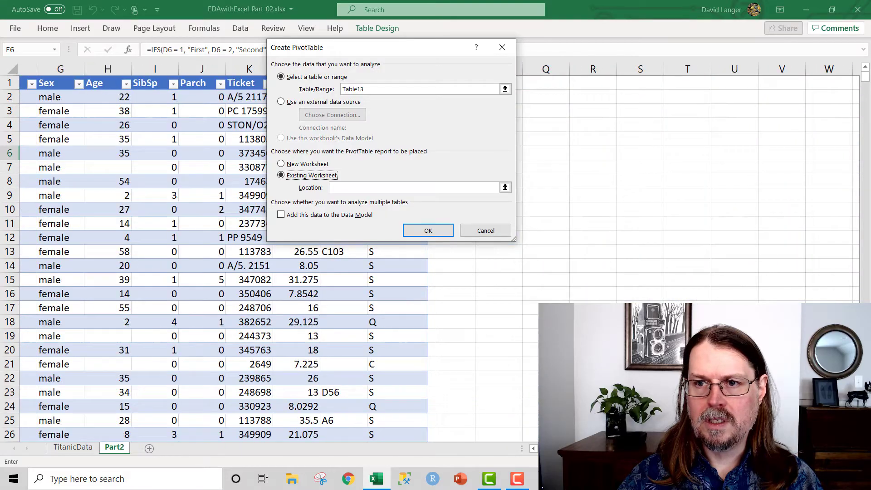
pyautogui.hscroll(-3, 534, 162)
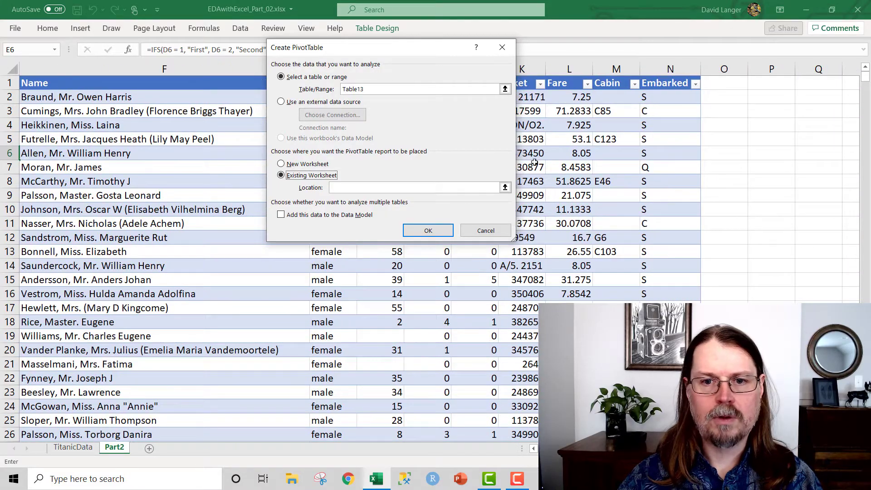
pyautogui.click(504, 187)
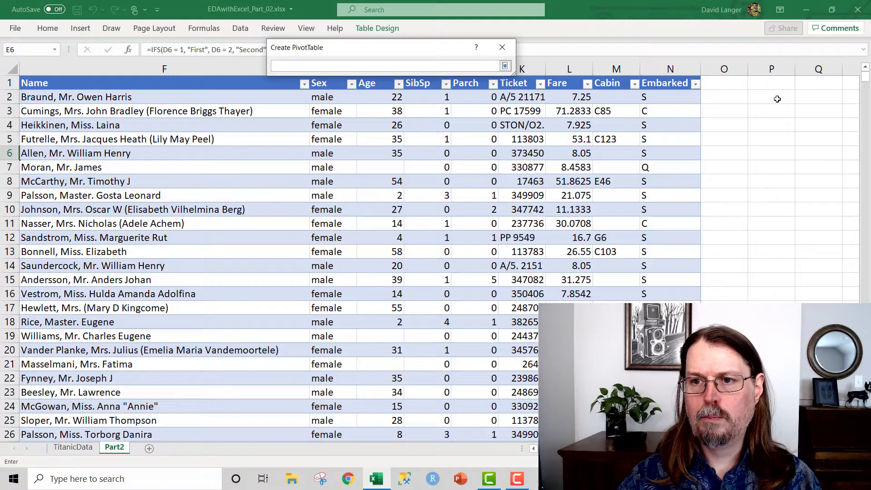
pyautogui.click(777, 99)
pyautogui.click(505, 66)
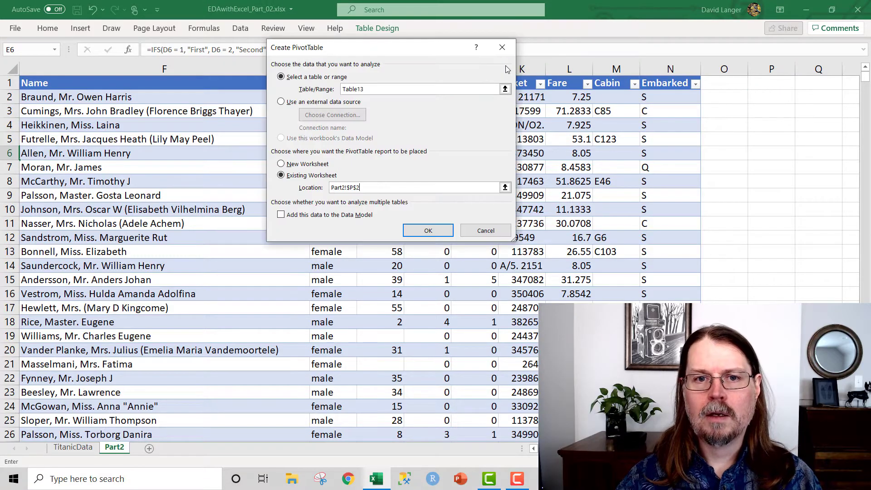
pyautogui.click(425, 231)
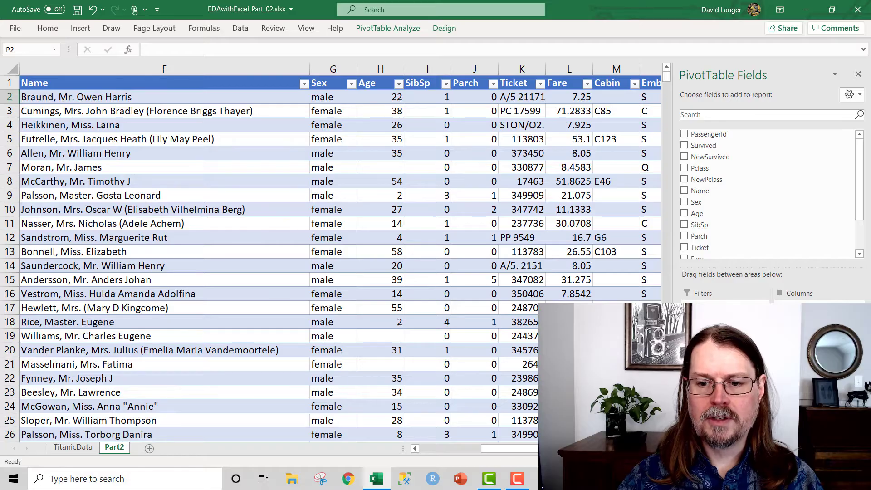
# Scroll right and down until the empty PivotTable1 at P2 is in view
pyautogui.hscroll(6, 335, 250)
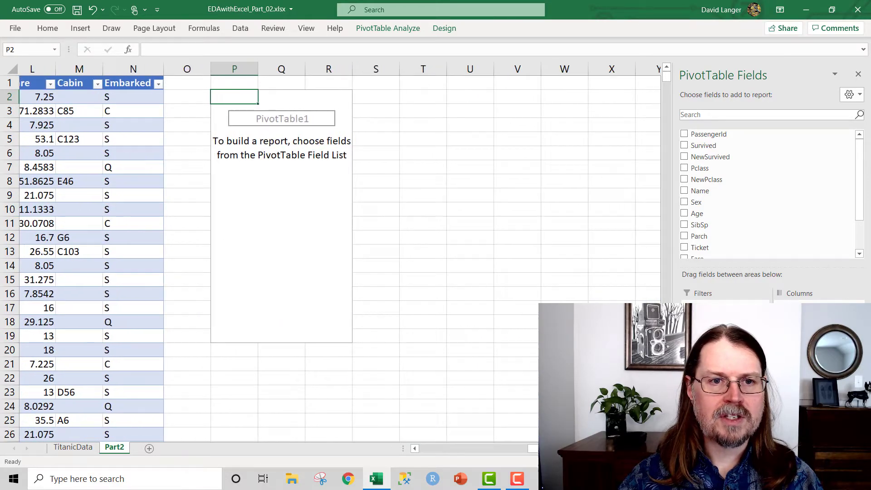
pyautogui.hscroll(3, 335, 249)
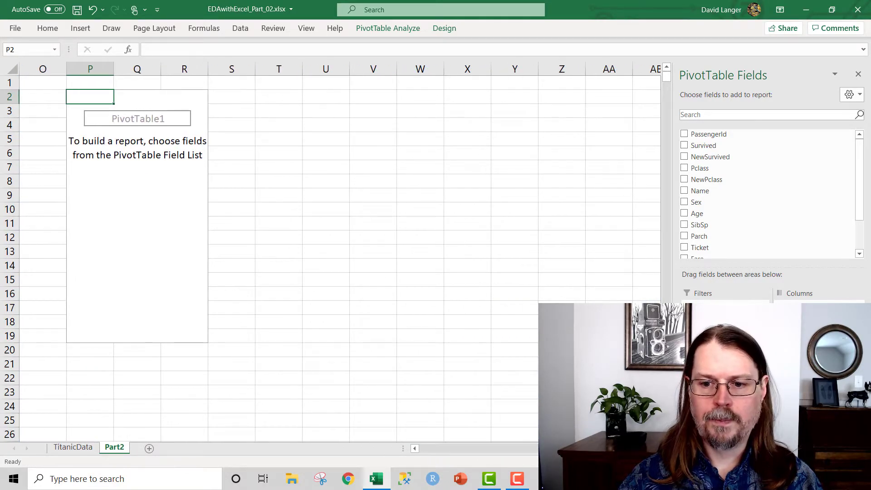
pyautogui.scroll(-1, 336, 250)
pyautogui.hscroll(1, 454, 293)
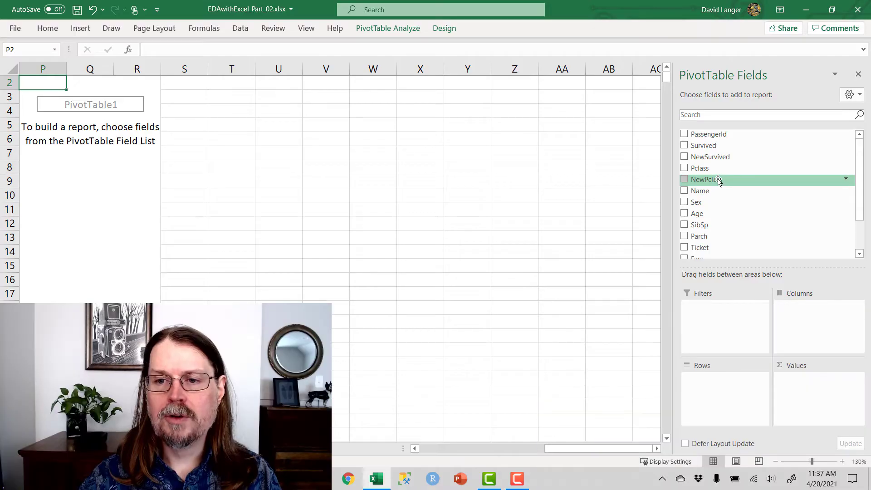
# Drag NewPclass into Rows so First, Second and Third become the pivot rows
pyautogui.moveTo(718, 180); pyautogui.dragTo(710, 381)
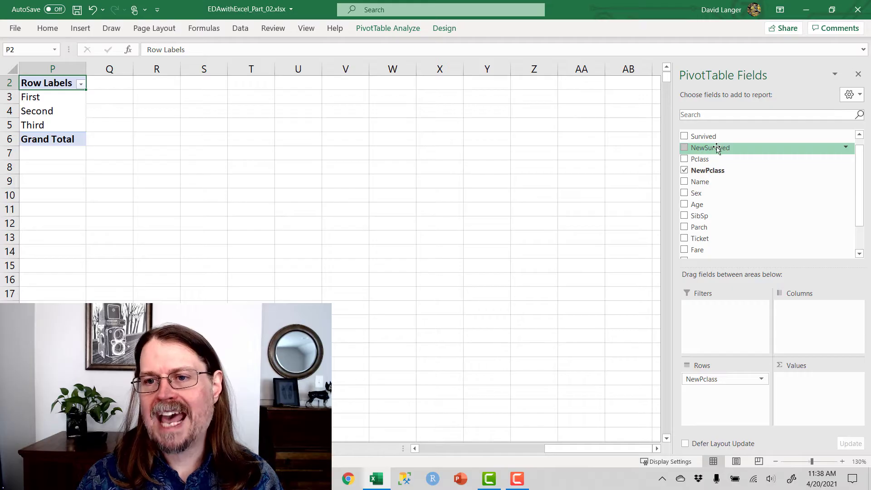
# Put NewSurvived in Columns and in Values, giving Perished 549 and Survived 342 counts
pyautogui.moveTo(716, 148); pyautogui.dragTo(799, 313)
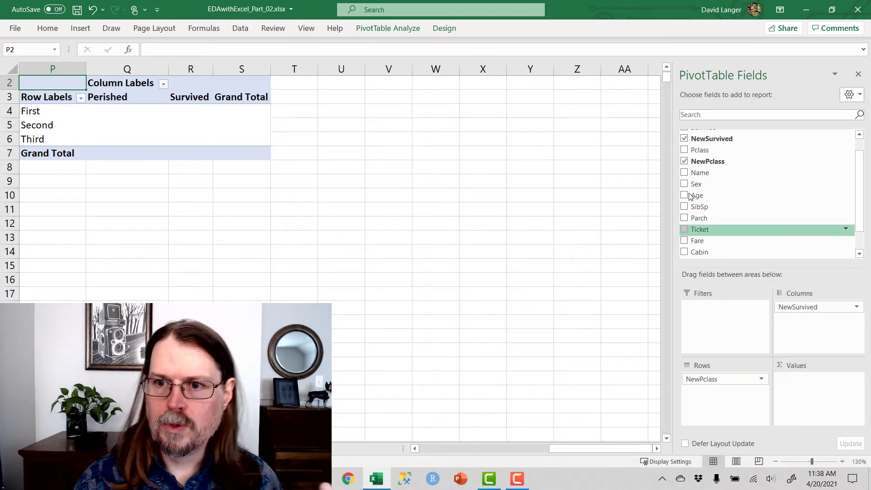
pyautogui.moveTo(711, 138); pyautogui.dragTo(817, 391)
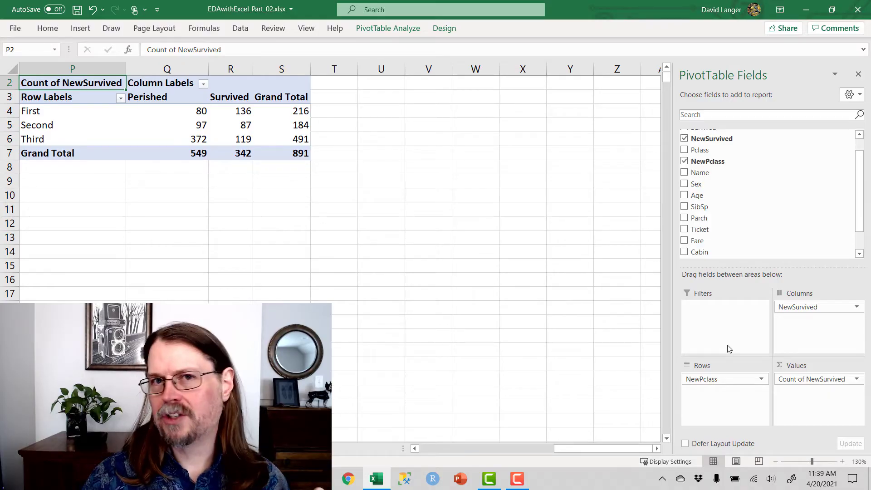
# Show Count of NewSurvived as % of Row Total, e.g. First class 62.96% survived
pyautogui.click(856, 380)
pyautogui.click(841, 368)
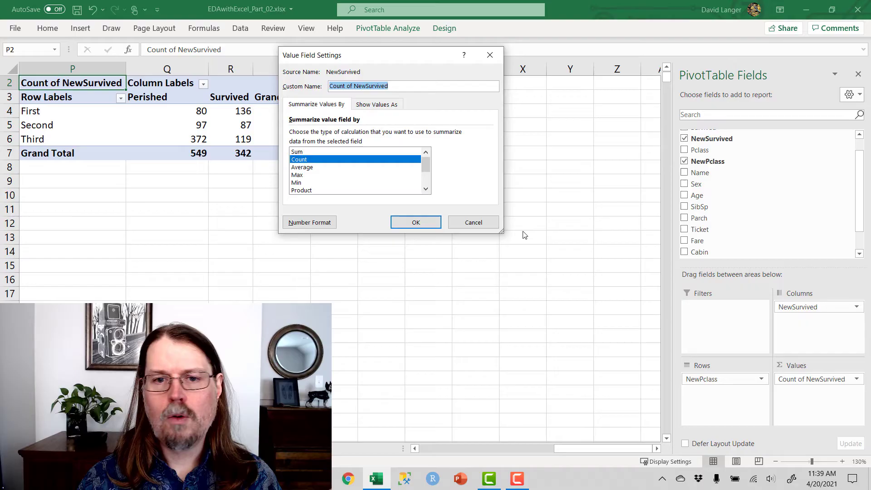
pyautogui.click(369, 105)
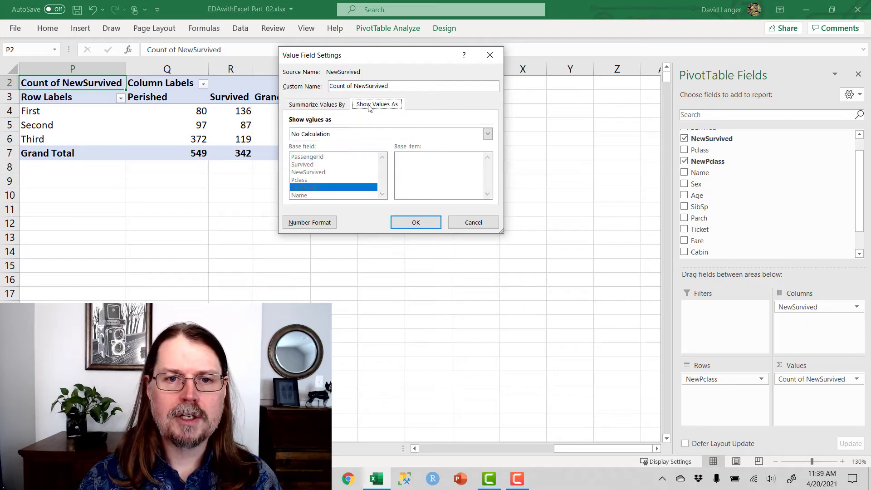
pyautogui.click(487, 134)
pyautogui.click(347, 167)
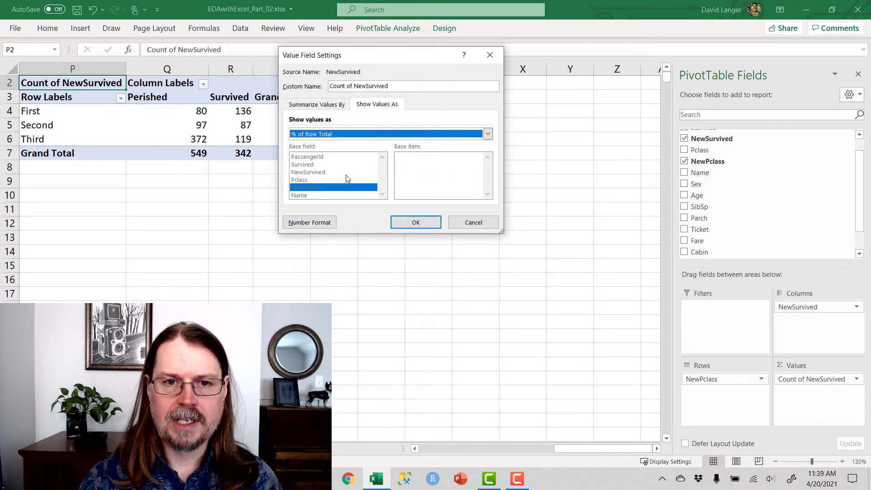
pyautogui.click(416, 222)
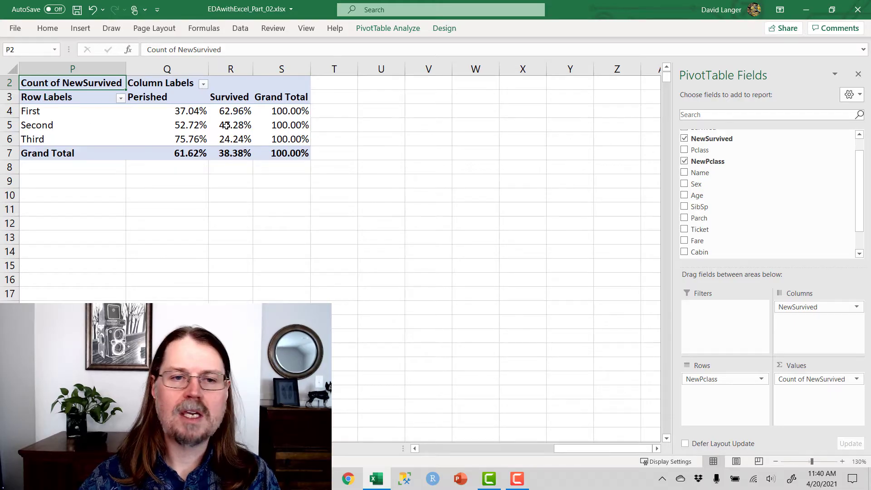
pyautogui.moveTo(227, 126)
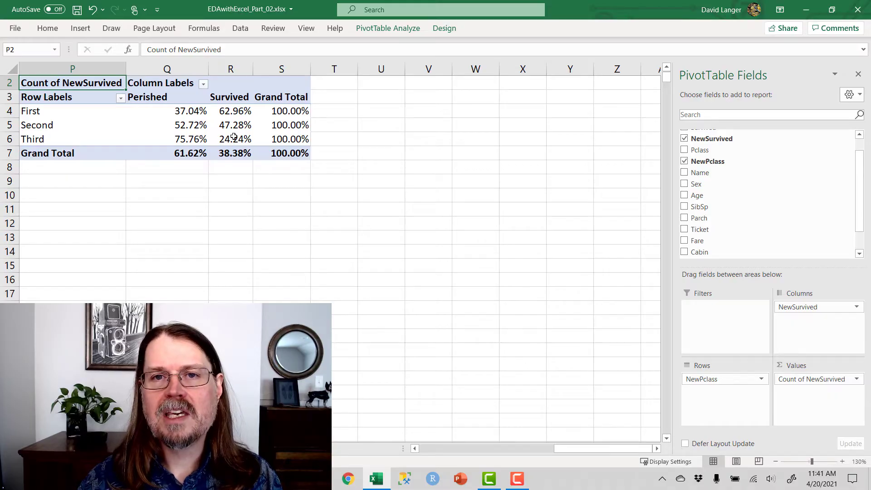
pyautogui.moveTo(233, 136)
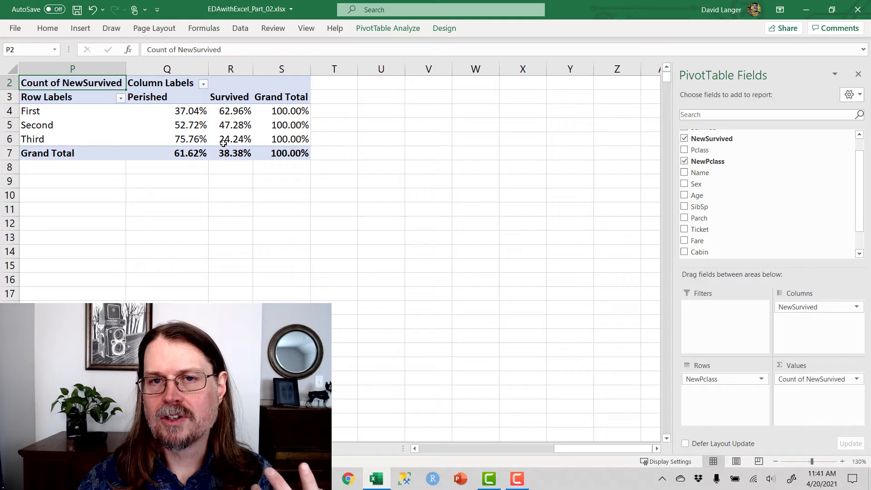
pyautogui.moveTo(184, 148)
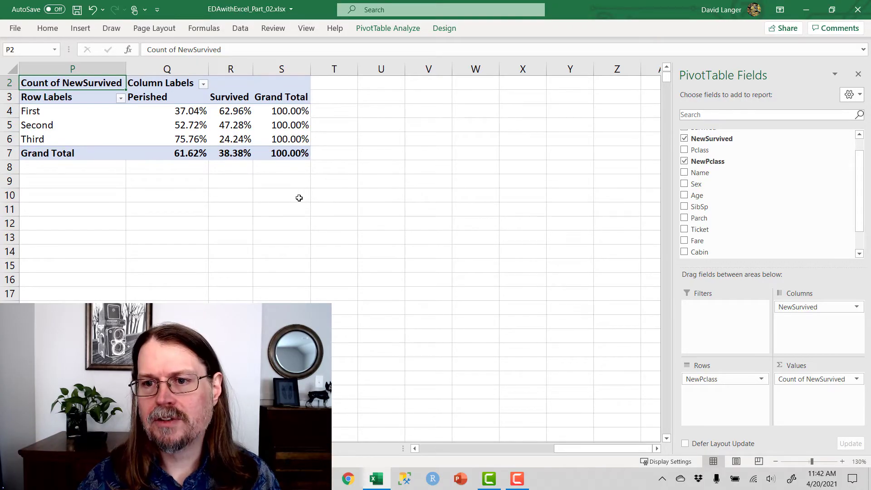
# Add Sex below NewPclass in Rows and highlight the first-class female row at 96.81% survived
pyautogui.moveTo(696, 185); pyautogui.dragTo(717, 398)
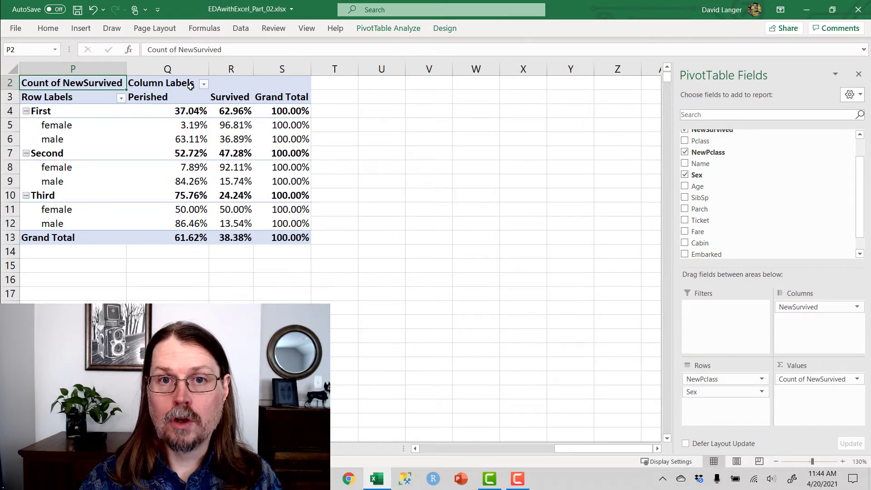
pyautogui.moveTo(192, 159)
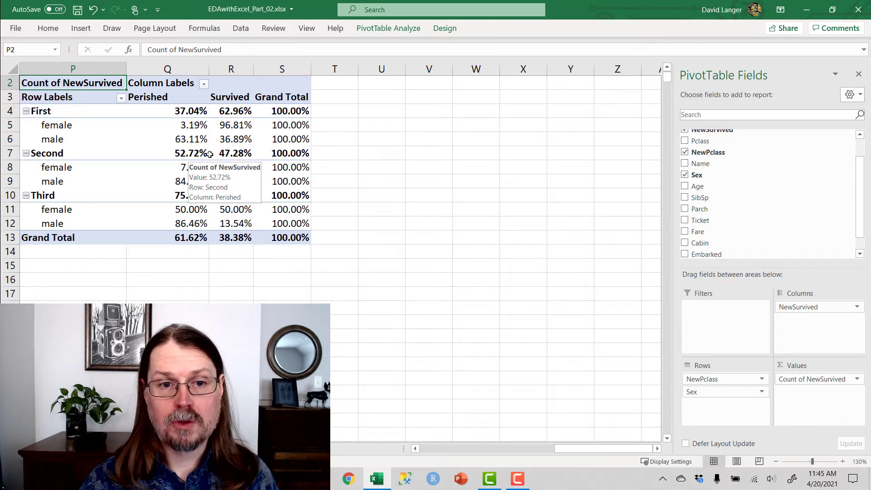
pyautogui.click(9, 125)
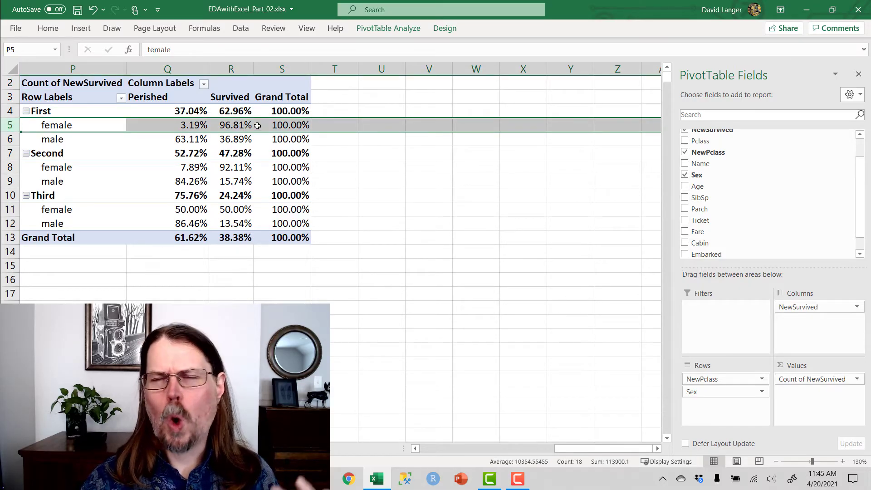
pyautogui.moveTo(257, 125)
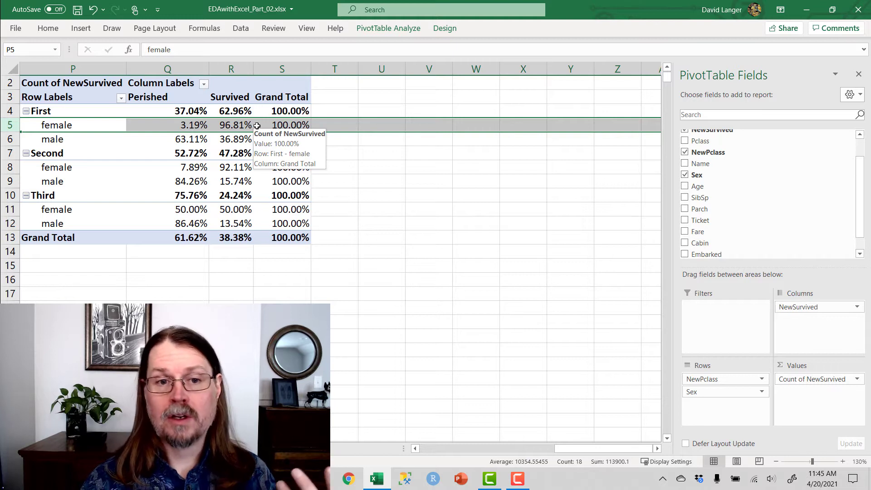
pyautogui.click(10, 167)
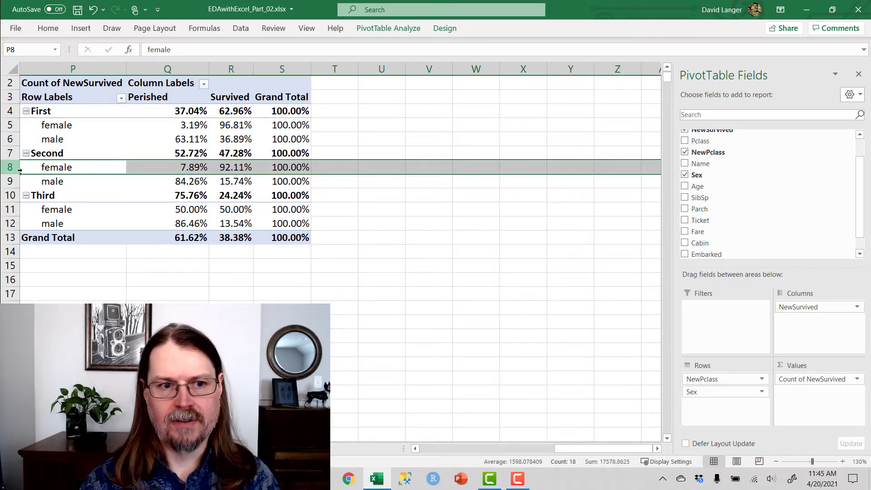
pyautogui.click(10, 209)
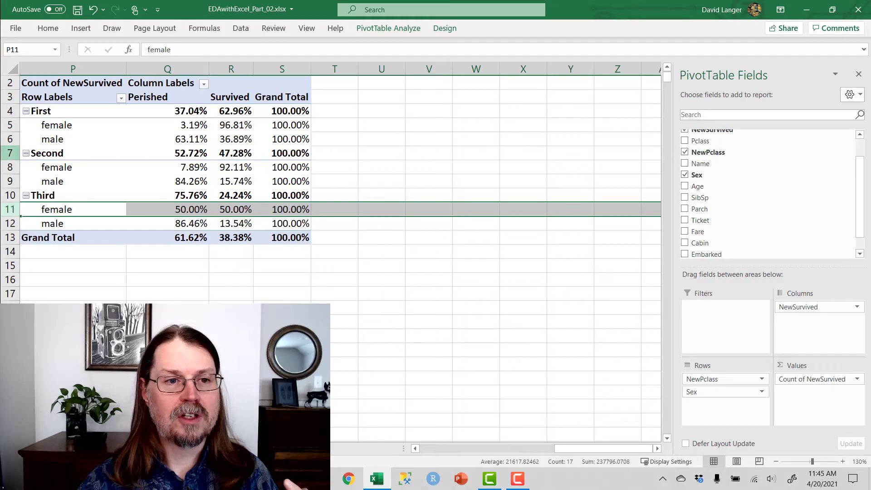
pyautogui.click(14, 140)
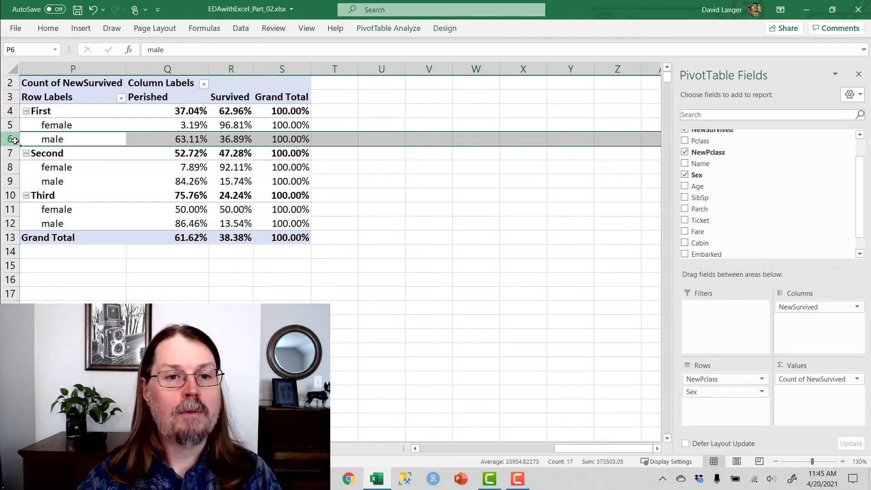
pyautogui.click(9, 181)
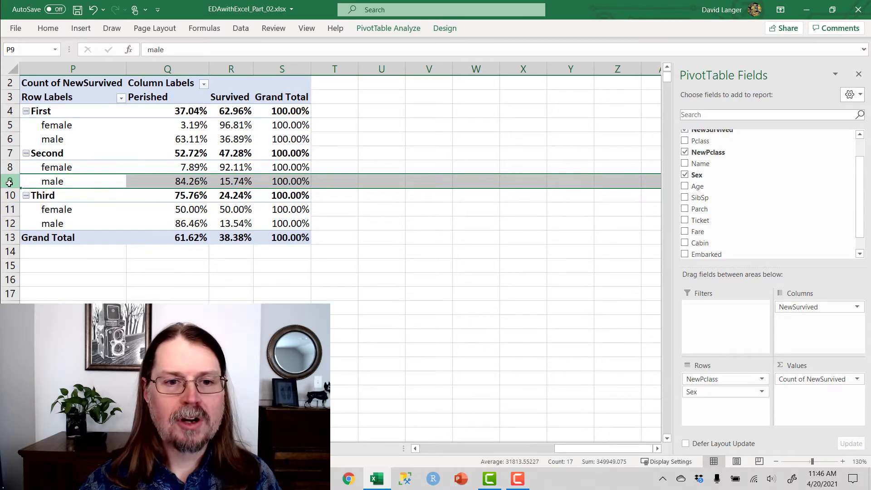
pyautogui.click(9, 225)
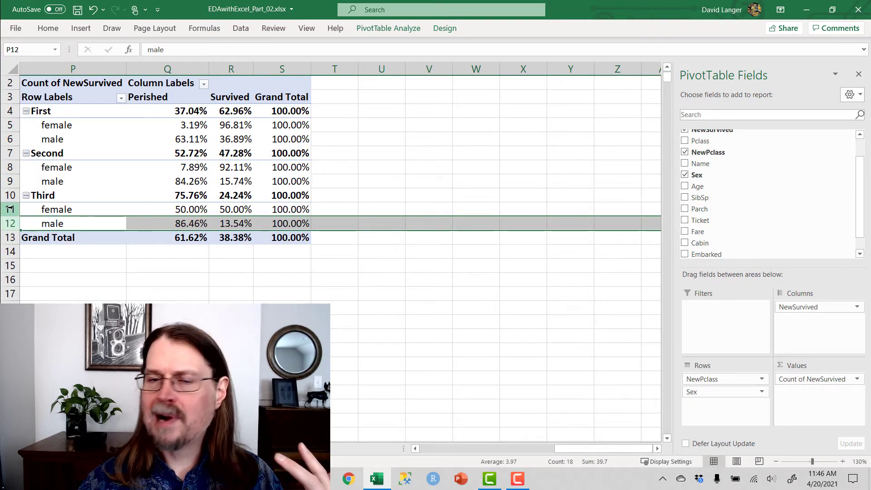
pyautogui.moveTo(12, 208); pyautogui.dragTo(13, 229)
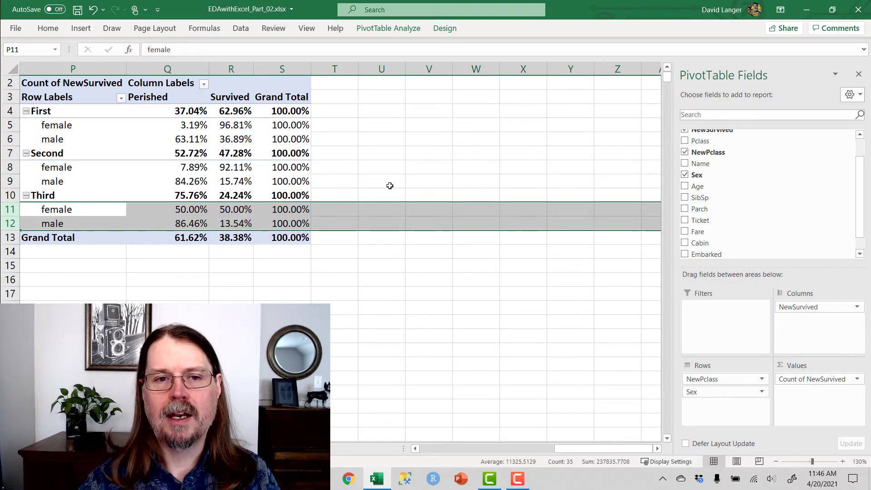
pyautogui.click(12, 125)
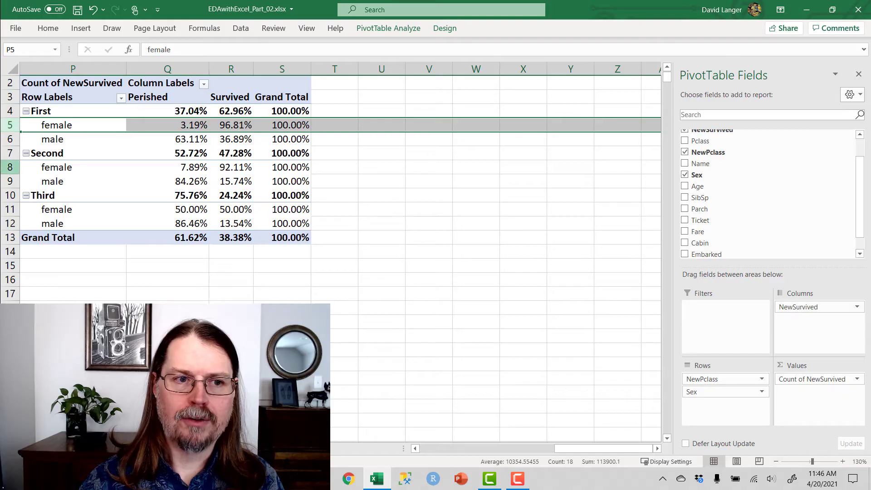
pyautogui.click(9, 167)
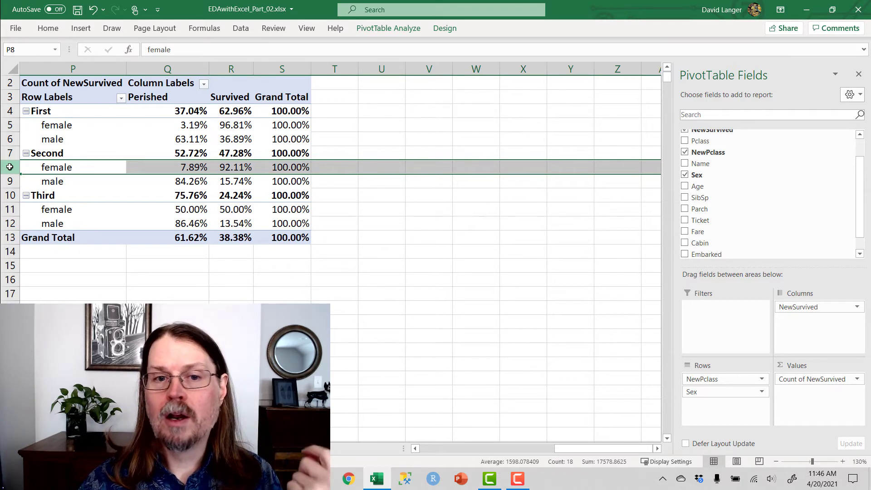
pyautogui.click(9, 139)
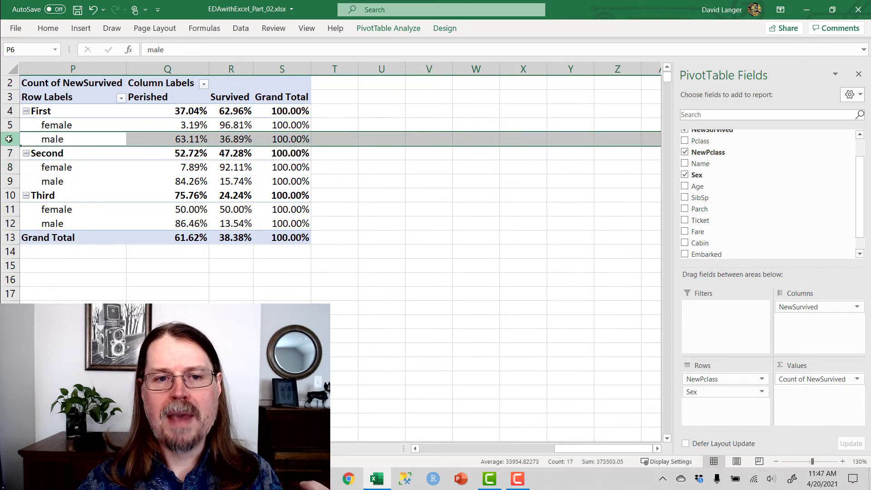
pyautogui.click(9, 181)
pyautogui.click(13, 223)
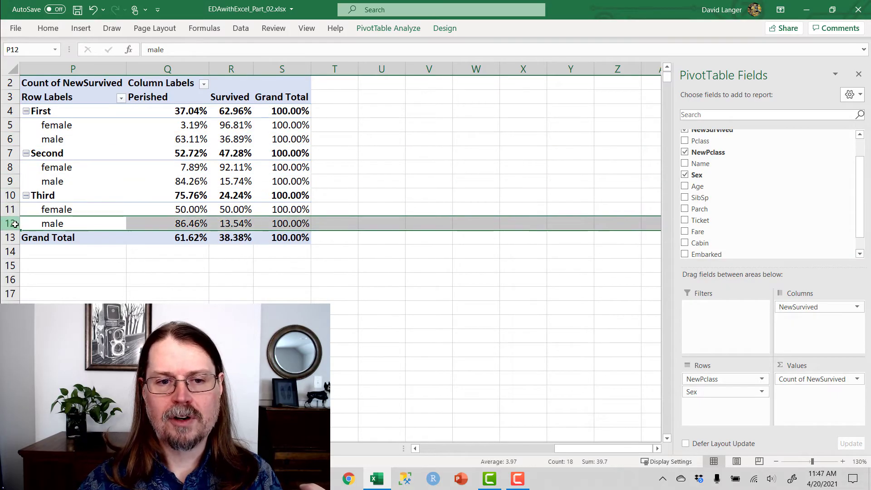
pyautogui.click(11, 209)
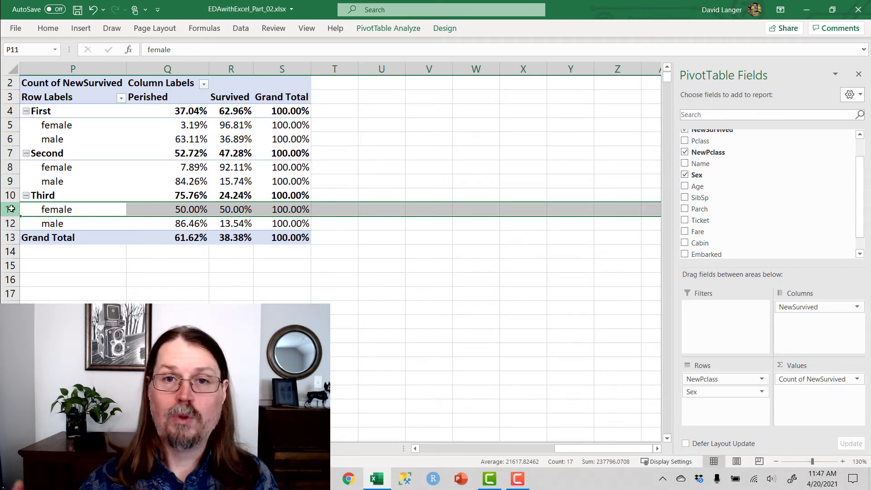
pyautogui.click(368, 314)
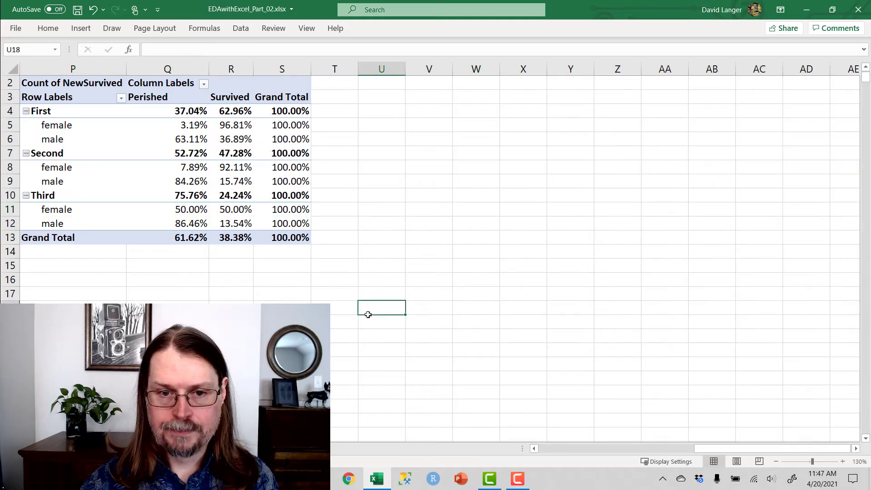
pyautogui.click(282, 228)
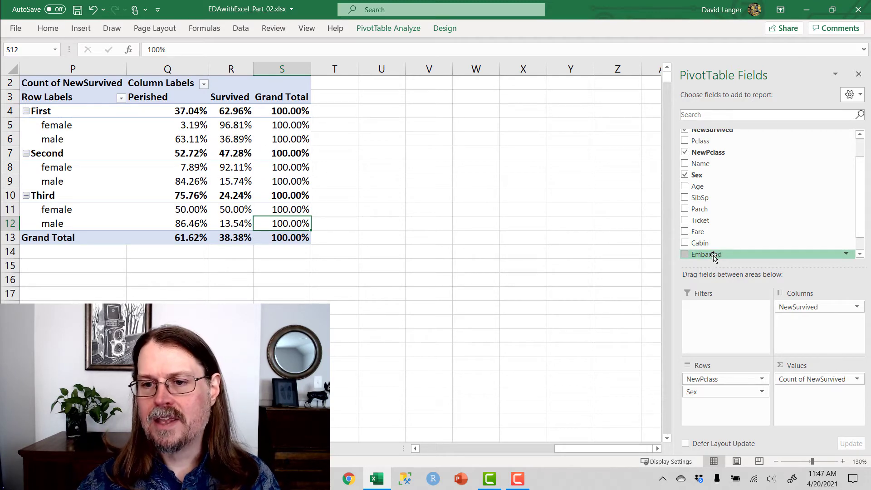
# Add Embarked below Sex in Rows, then collapse the Second and Third class groups
pyautogui.moveTo(713, 256); pyautogui.dragTo(735, 411)
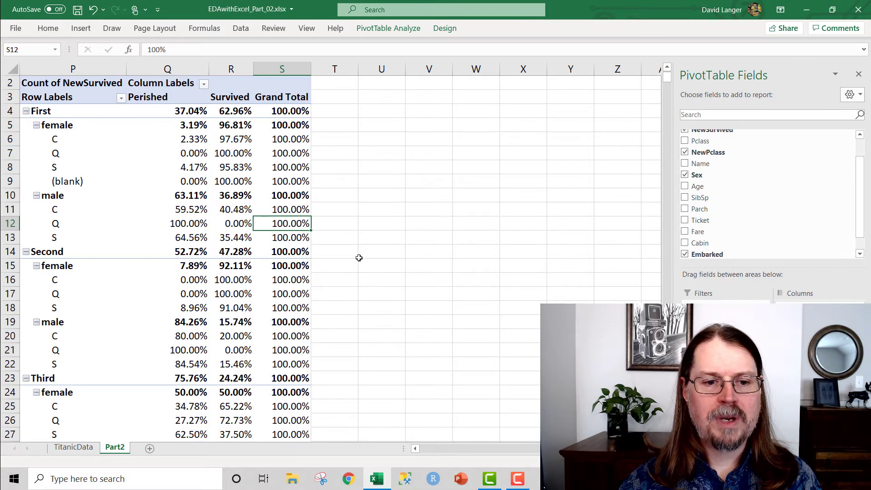
pyautogui.scroll(-3, 357, 257)
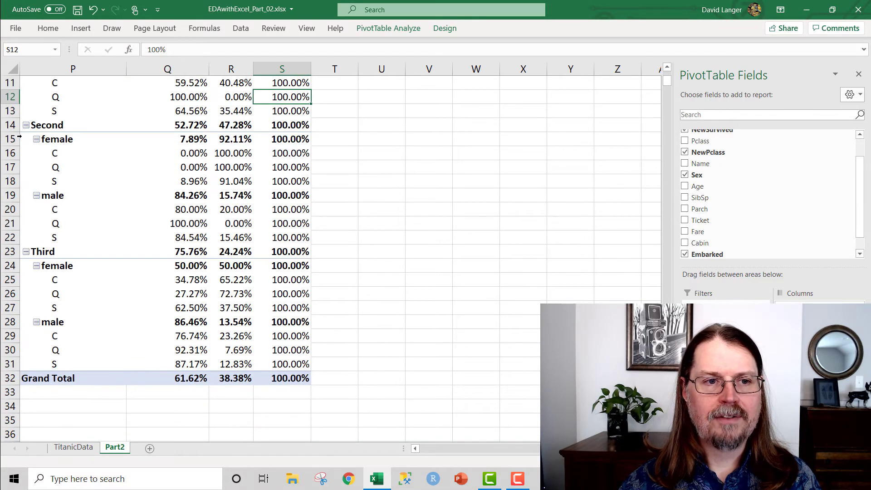
pyautogui.click(26, 125)
pyautogui.click(26, 138)
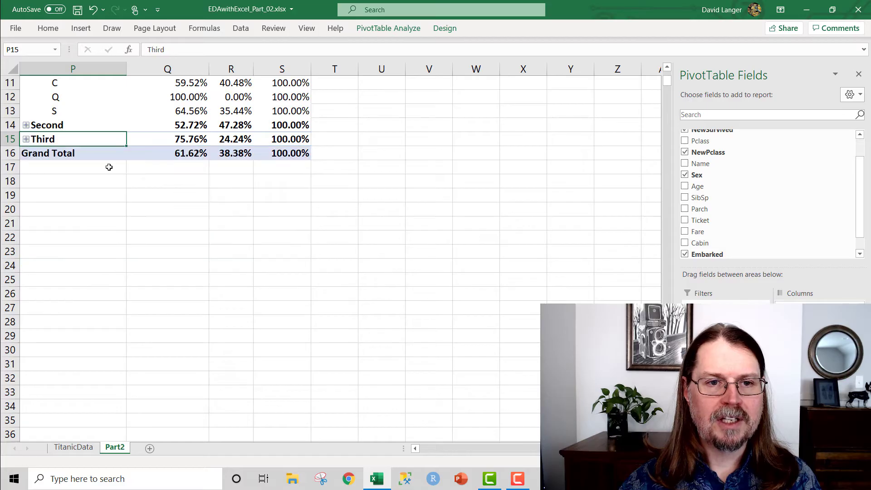
pyautogui.scroll(4, 179, 188)
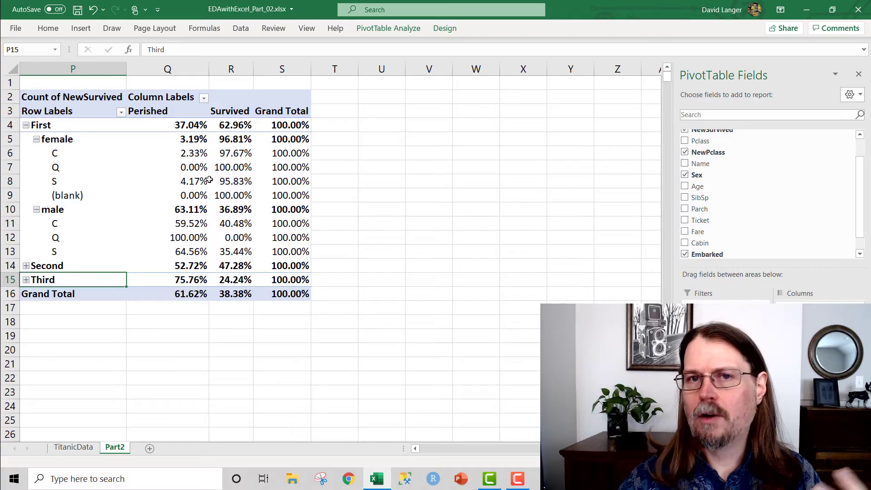
pyautogui.moveTo(210, 179)
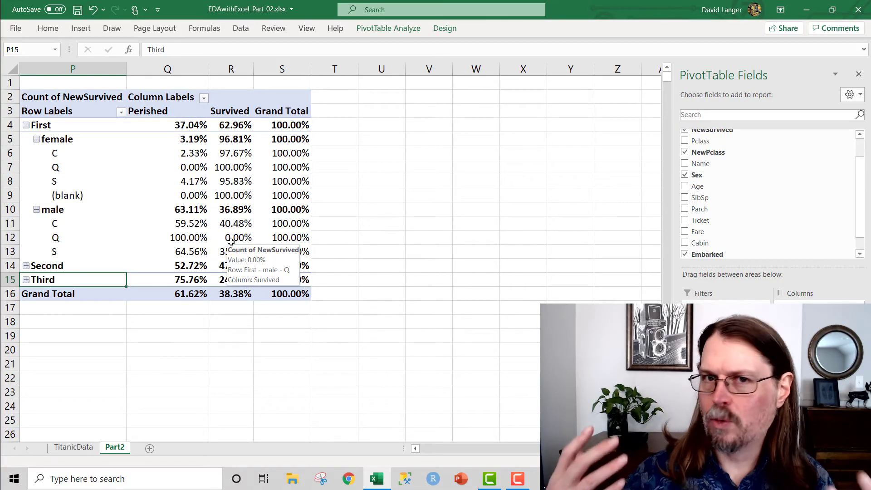
# Expand the Third and Second class groups and review their sex and Embarked rows
pyautogui.click(26, 279)
pyautogui.click(26, 266)
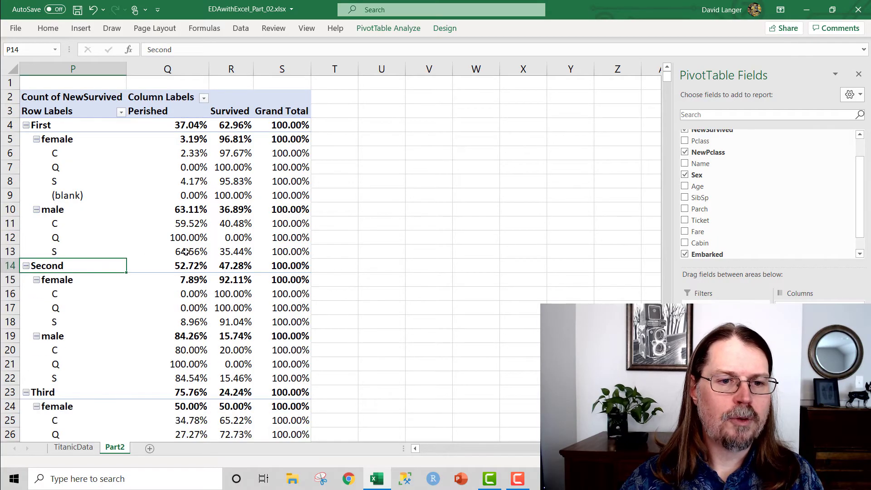
pyautogui.scroll(-2, 220, 234)
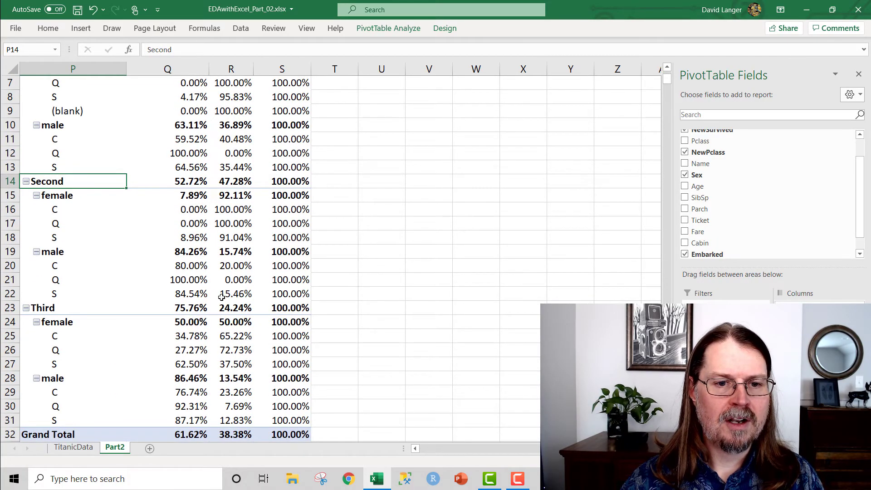
pyautogui.scroll(-1, 221, 297)
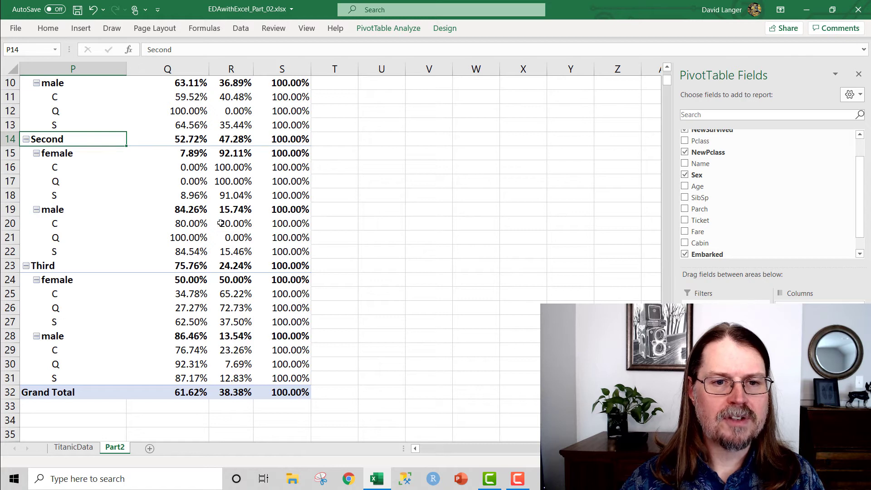
pyautogui.moveTo(232, 228)
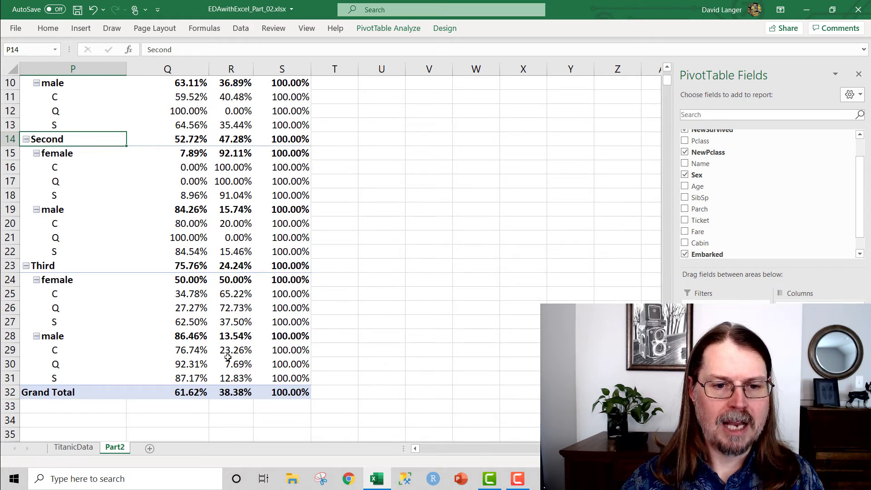
pyautogui.moveTo(234, 378)
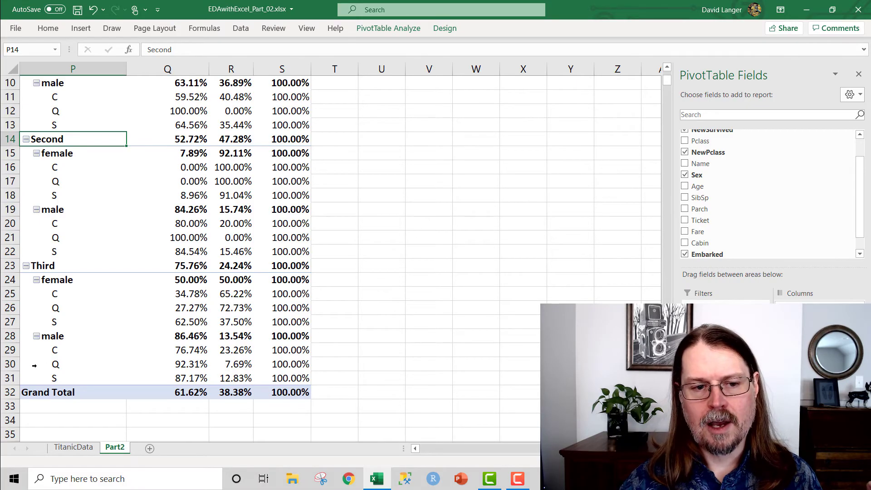
pyautogui.moveTo(57, 363)
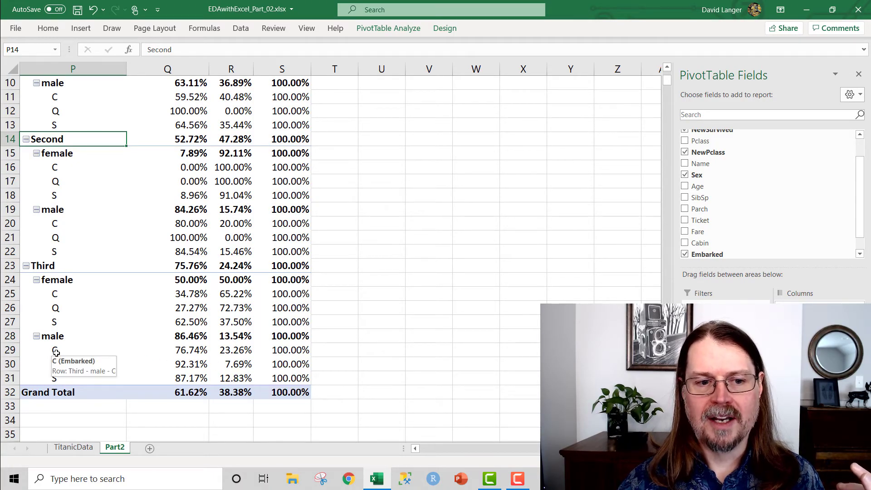
pyautogui.moveTo(222, 355)
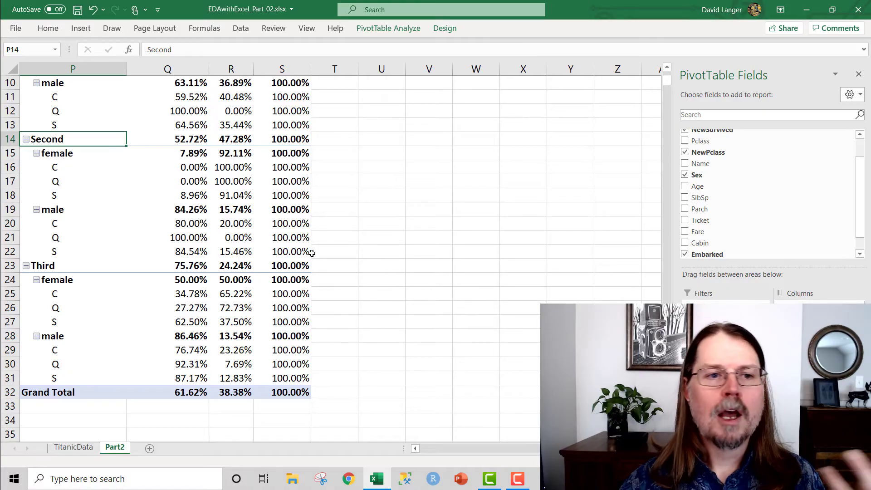
pyautogui.scroll(3, 312, 253)
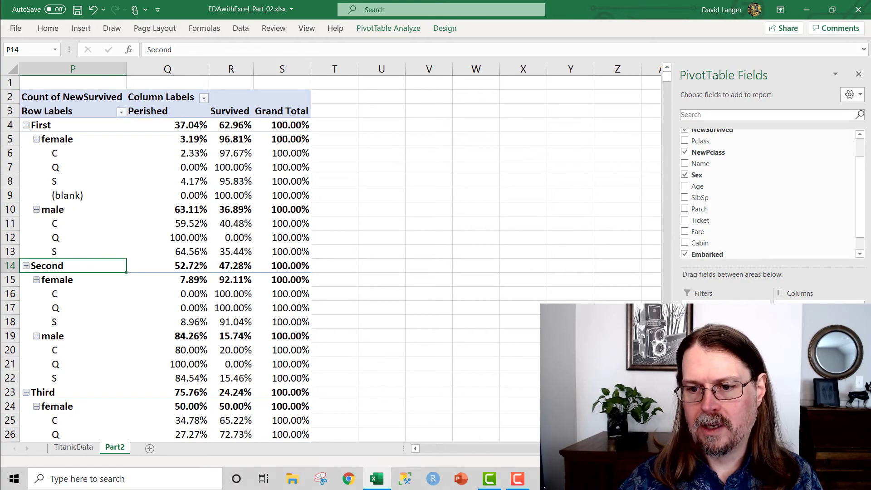
# Undo the Embarked breakdown with Ctrl+Z and select the First-class male row
pyautogui.hotkey('ctrl', 'z')
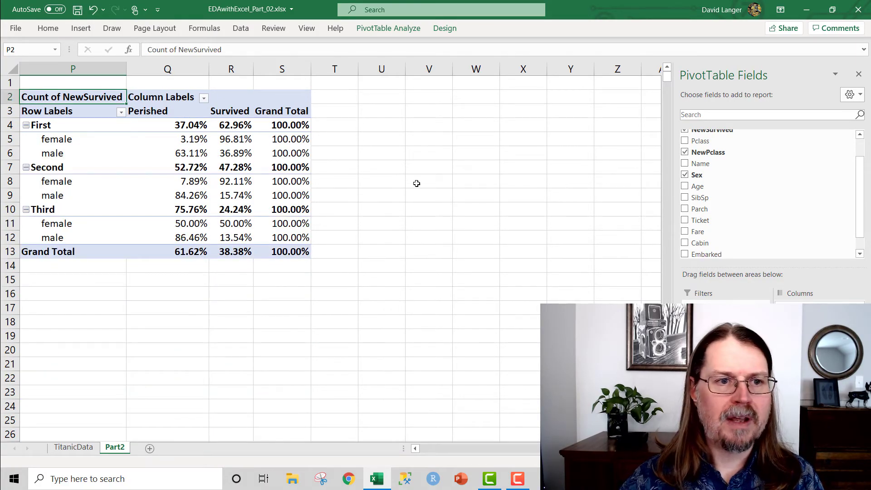
pyautogui.click(10, 153)
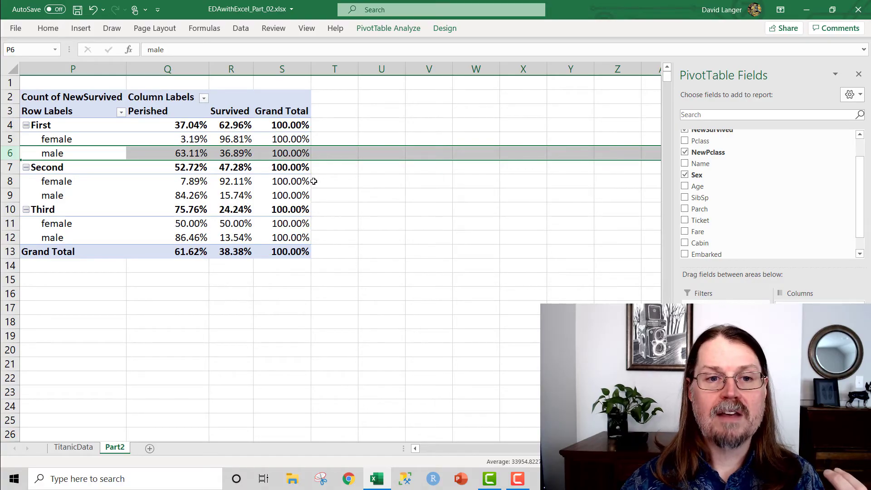
pyautogui.moveTo(232, 140)
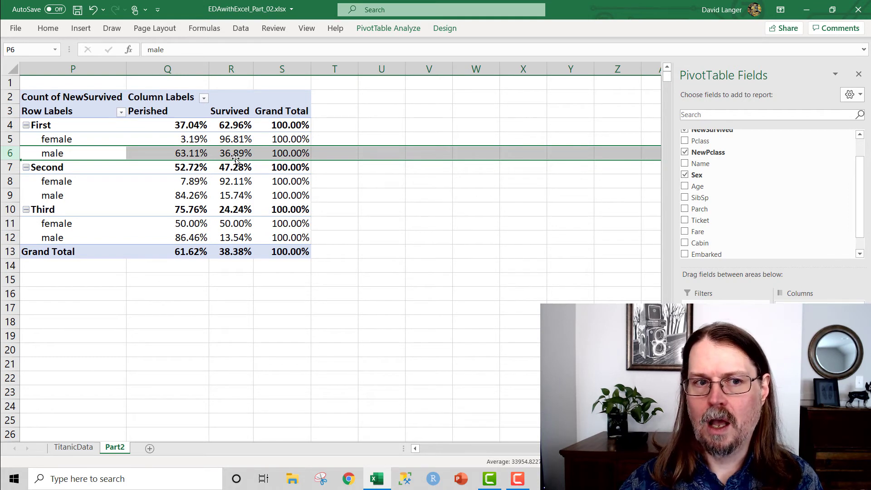
pyautogui.moveTo(238, 156)
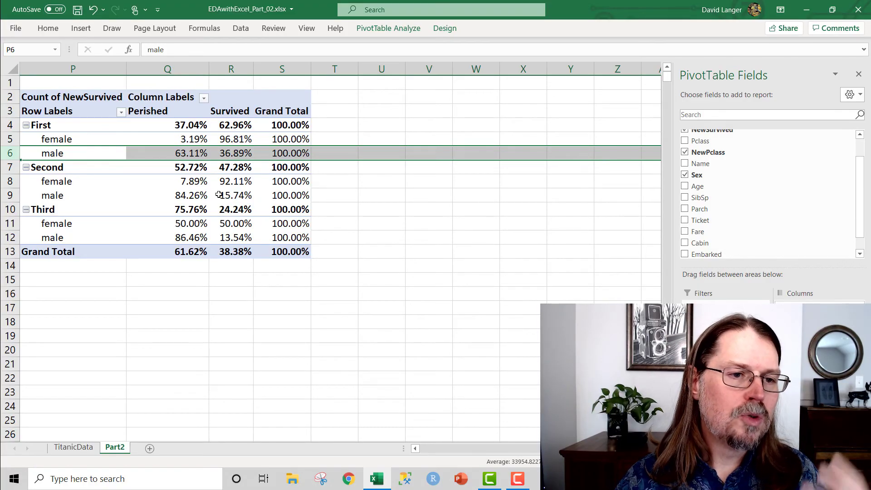
pyautogui.moveTo(219, 195)
pyautogui.moveTo(235, 173)
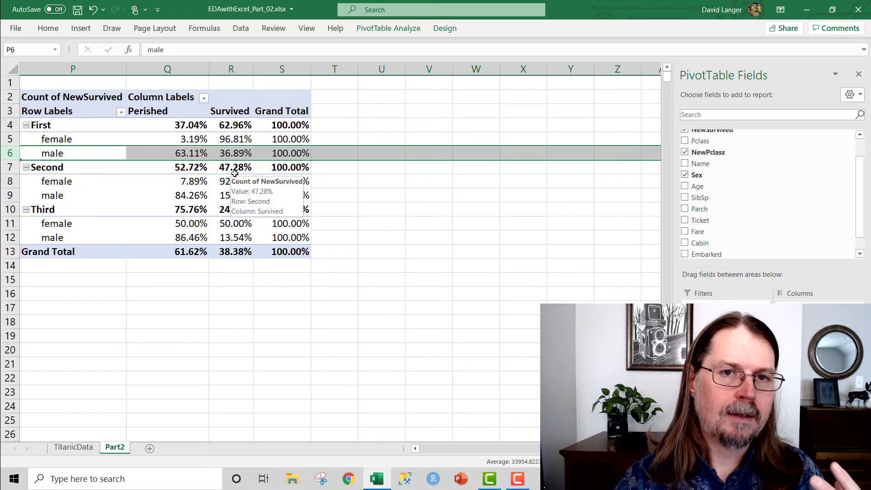